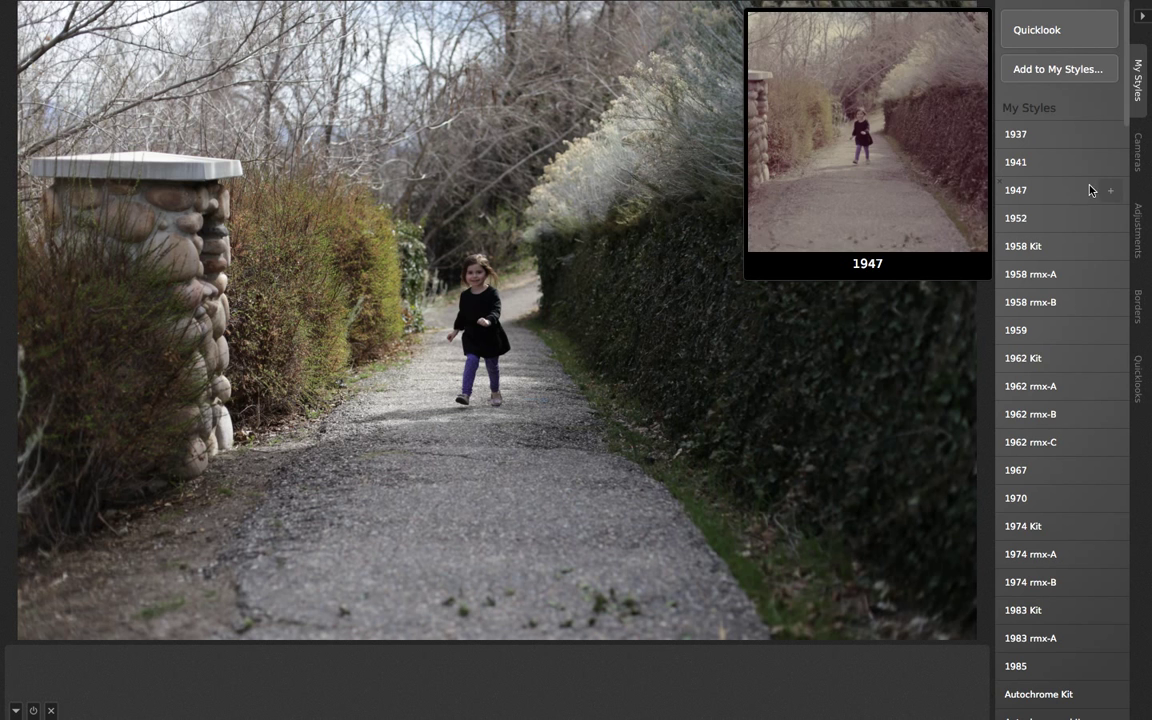
# - Cycle through the My Styles, Cameras, Adjustments, Borders and Quicklooks lists, ending back on My Styles
pyautogui.click(1145, 145)
pyautogui.click(1138, 70)
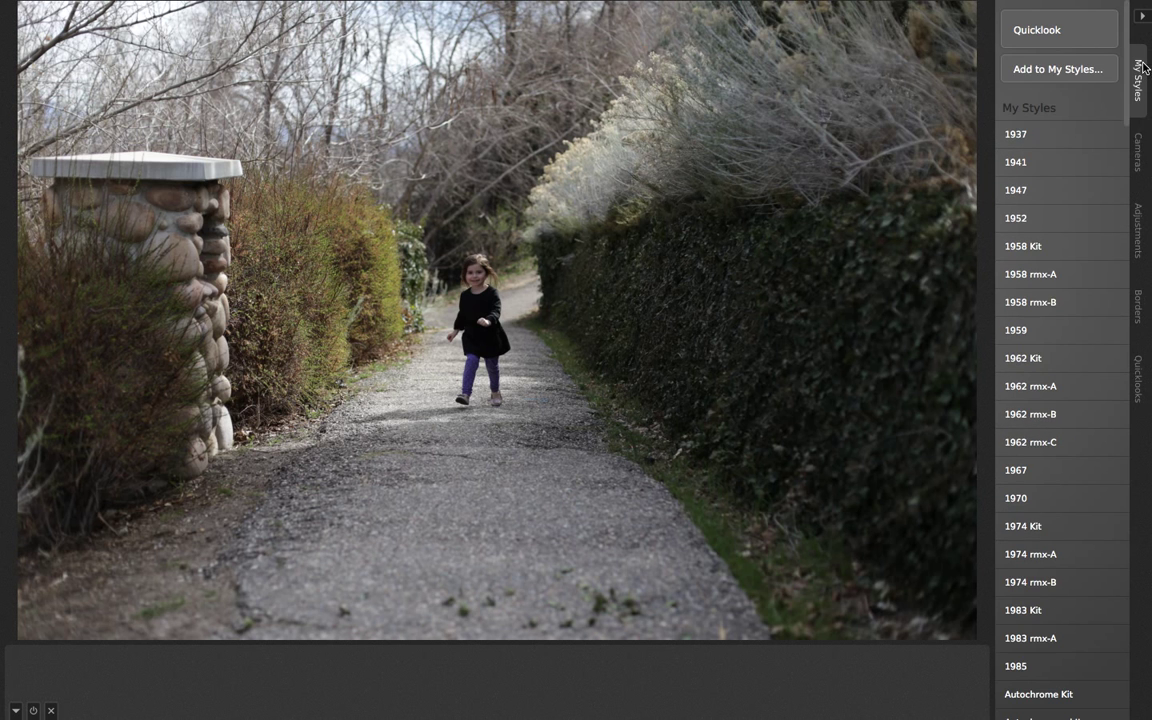
pyautogui.click(1137, 150)
pyautogui.click(1138, 228)
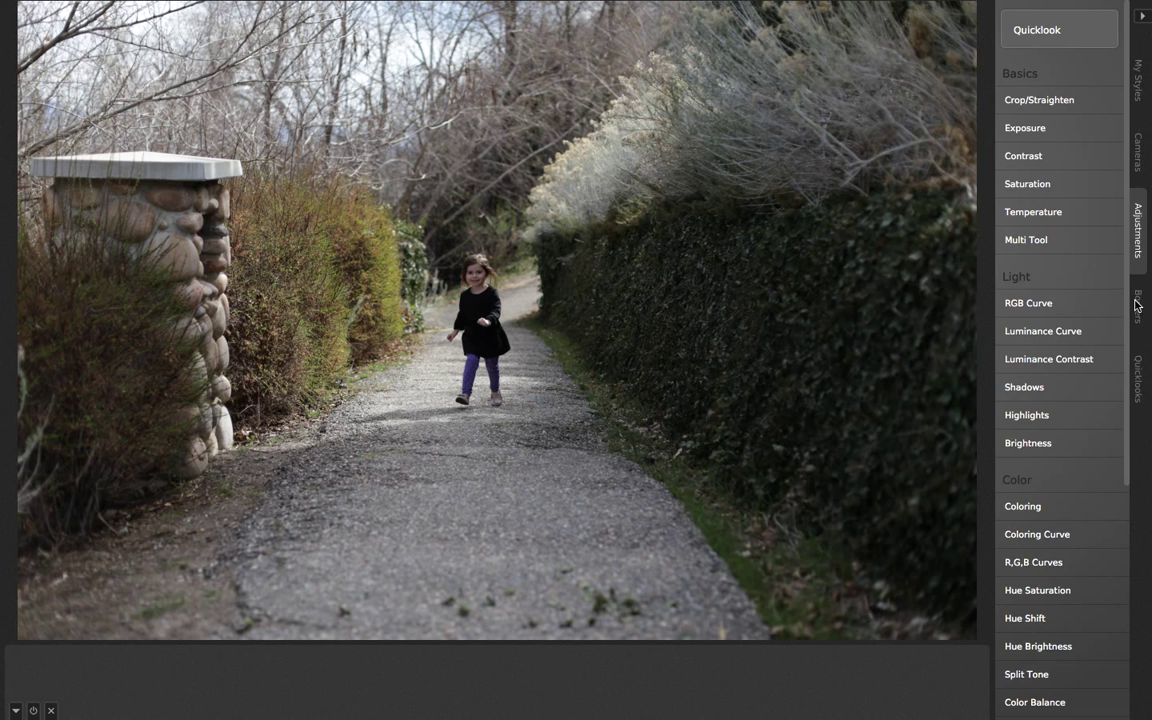
pyautogui.click(1138, 305)
pyautogui.click(1137, 75)
pyautogui.click(1138, 150)
pyautogui.click(1138, 225)
pyautogui.click(1138, 300)
pyautogui.click(1138, 372)
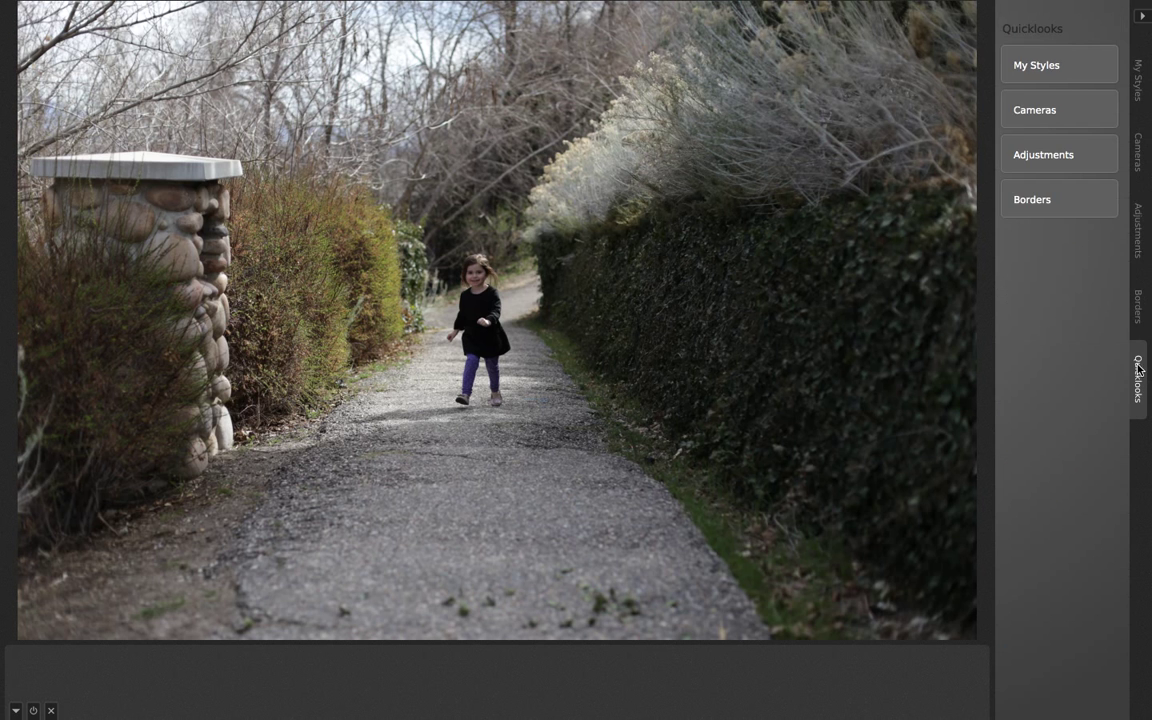
pyautogui.click(1137, 92)
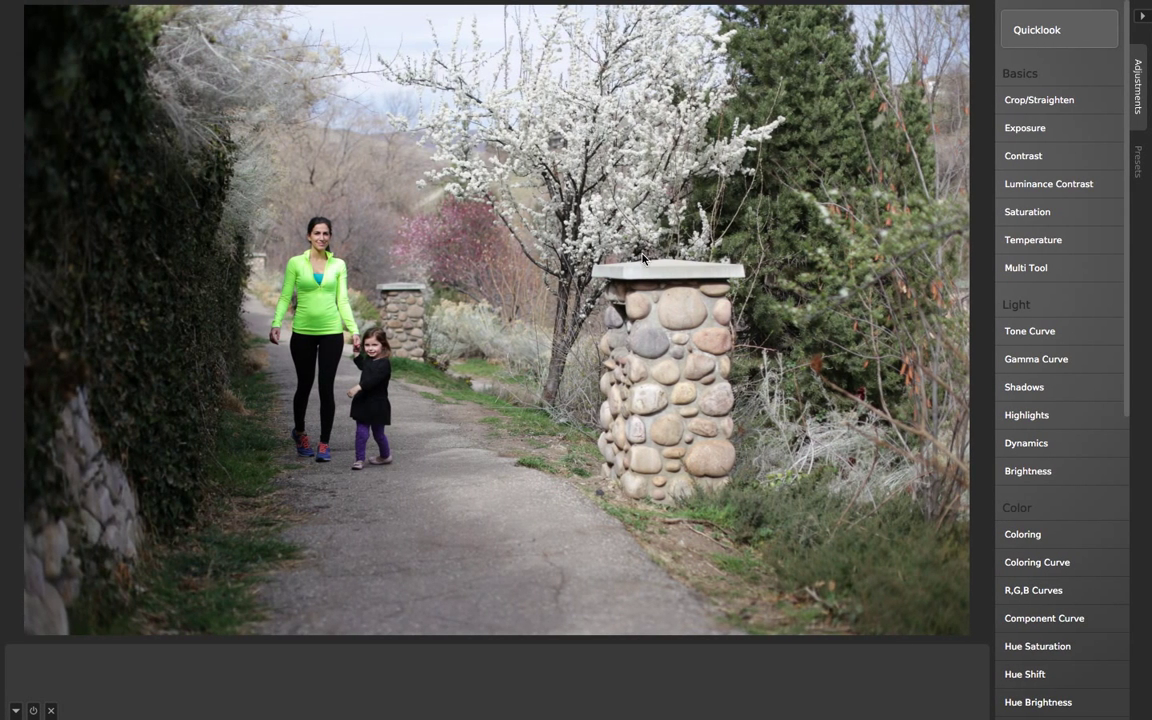
# - Switch between the Presets and Adjustments lists twice, ending on Adjustments
pyautogui.click(1138, 158)
pyautogui.click(1139, 105)
pyautogui.click(1138, 158)
pyautogui.click(1139, 90)
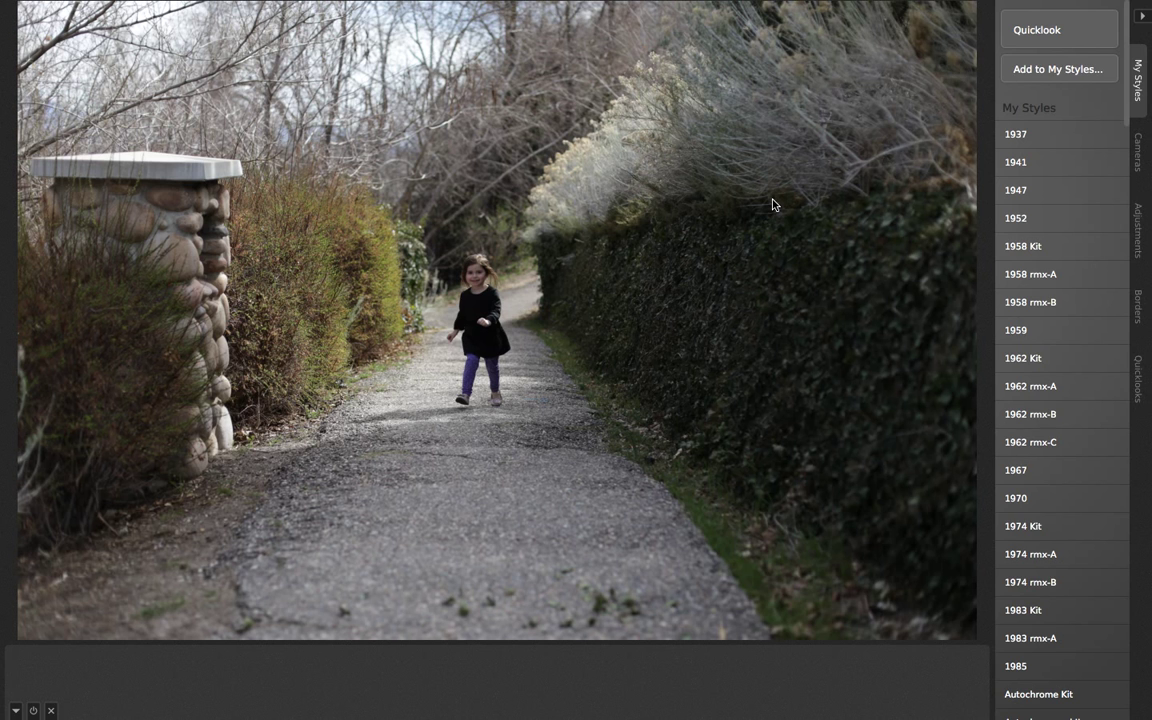
# - Apply the 1974 Camera style from the Cameras list to the path photo
pyautogui.click(1135, 150)
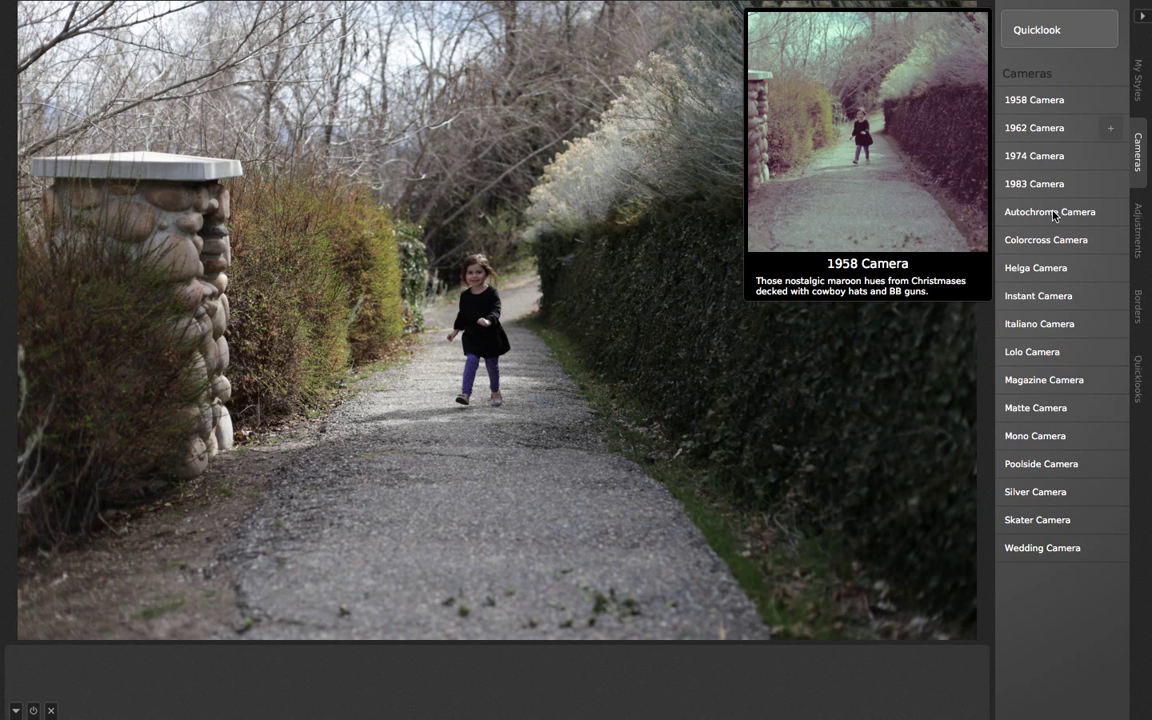
pyautogui.moveTo(1062, 141)
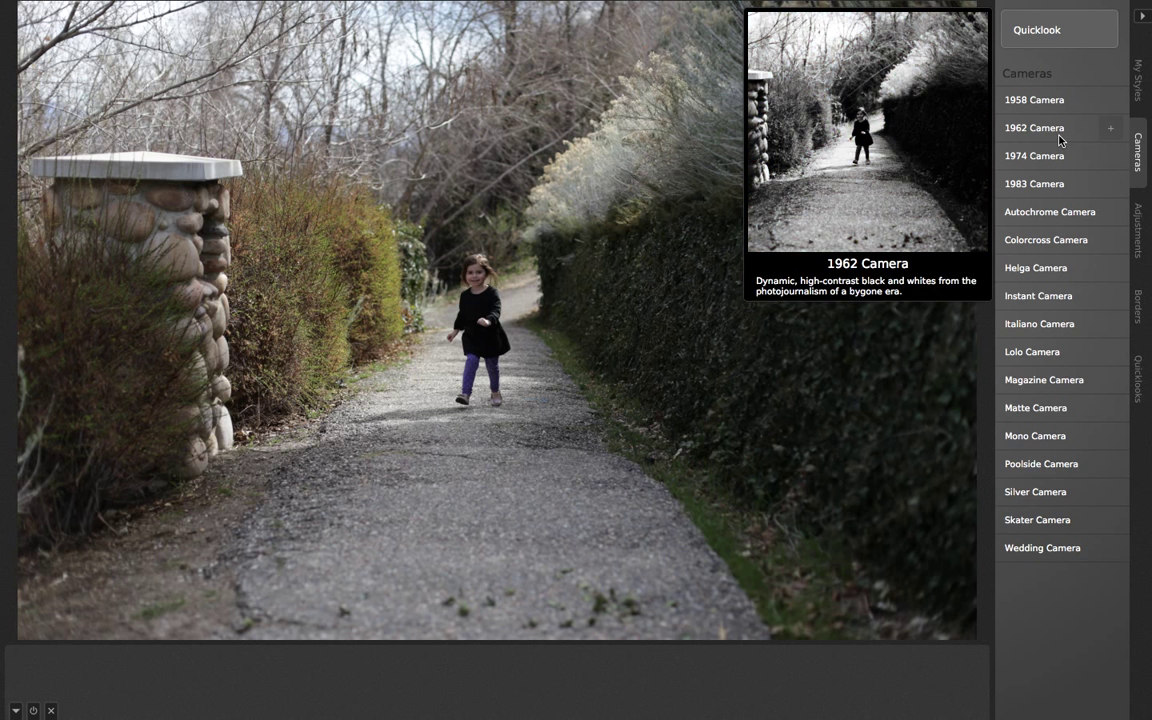
pyautogui.click(1050, 155)
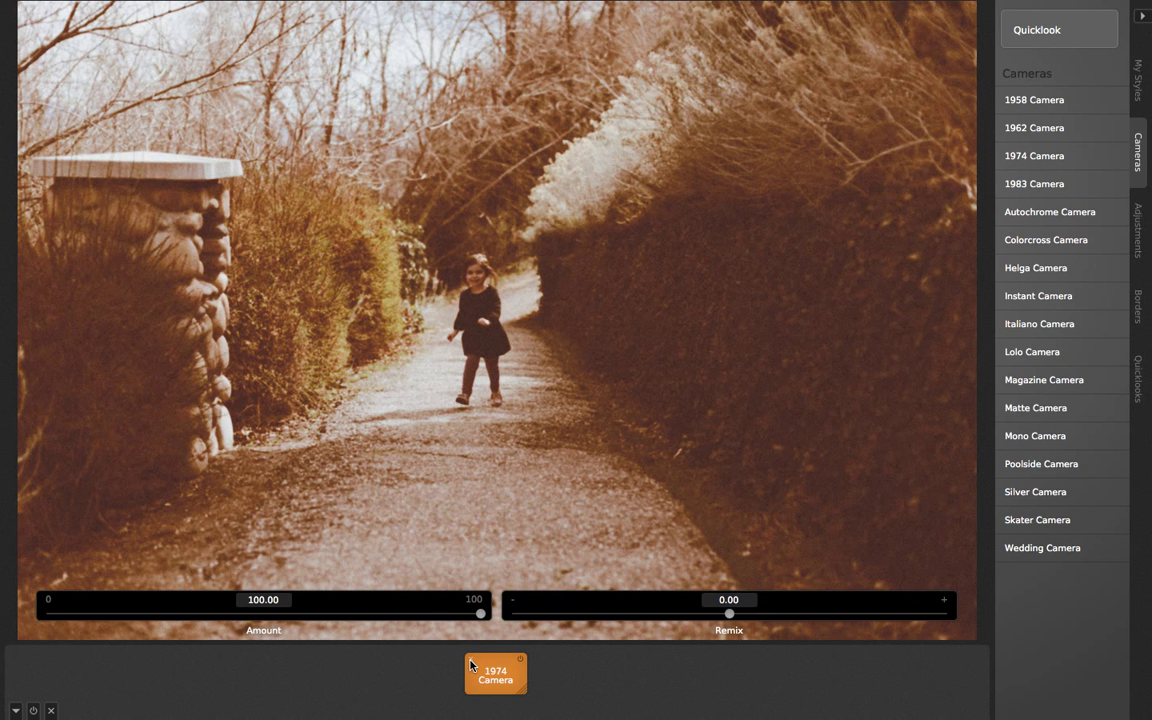
# - Shift the 1974 Camera remix to -45.76 toward red, remove the style, and show the borders list
pyautogui.moveTo(709, 614); pyautogui.dragTo(515, 626)
pyautogui.click(470, 660)
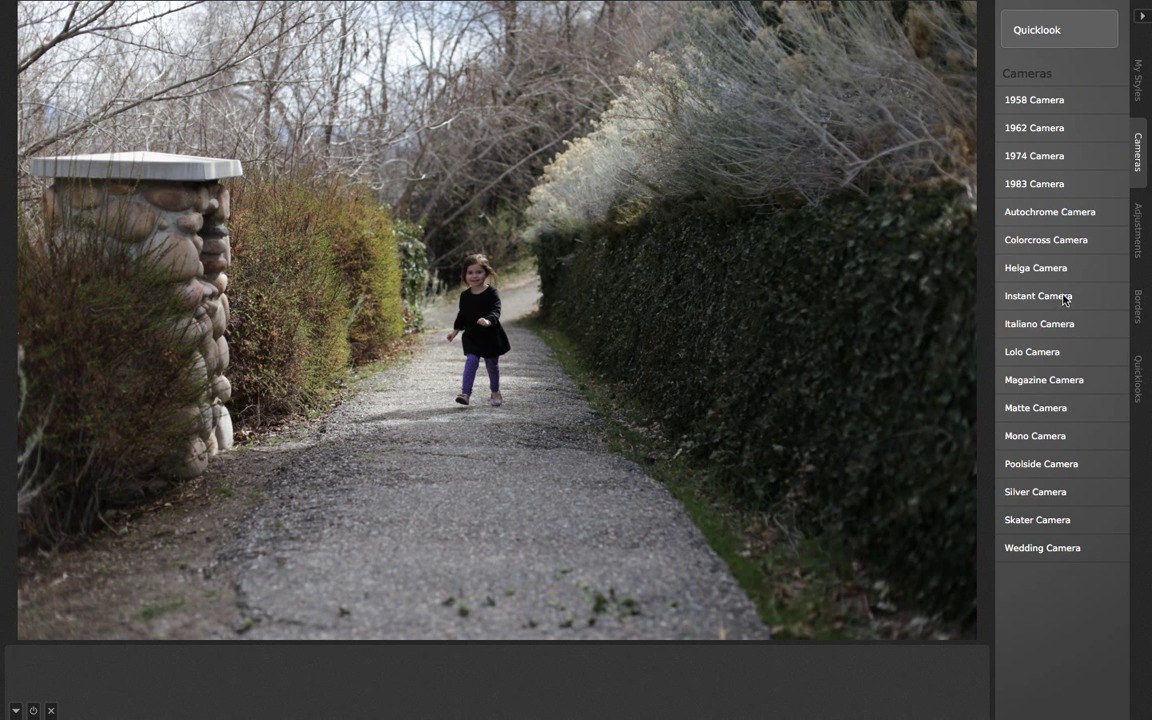
pyautogui.click(1135, 304)
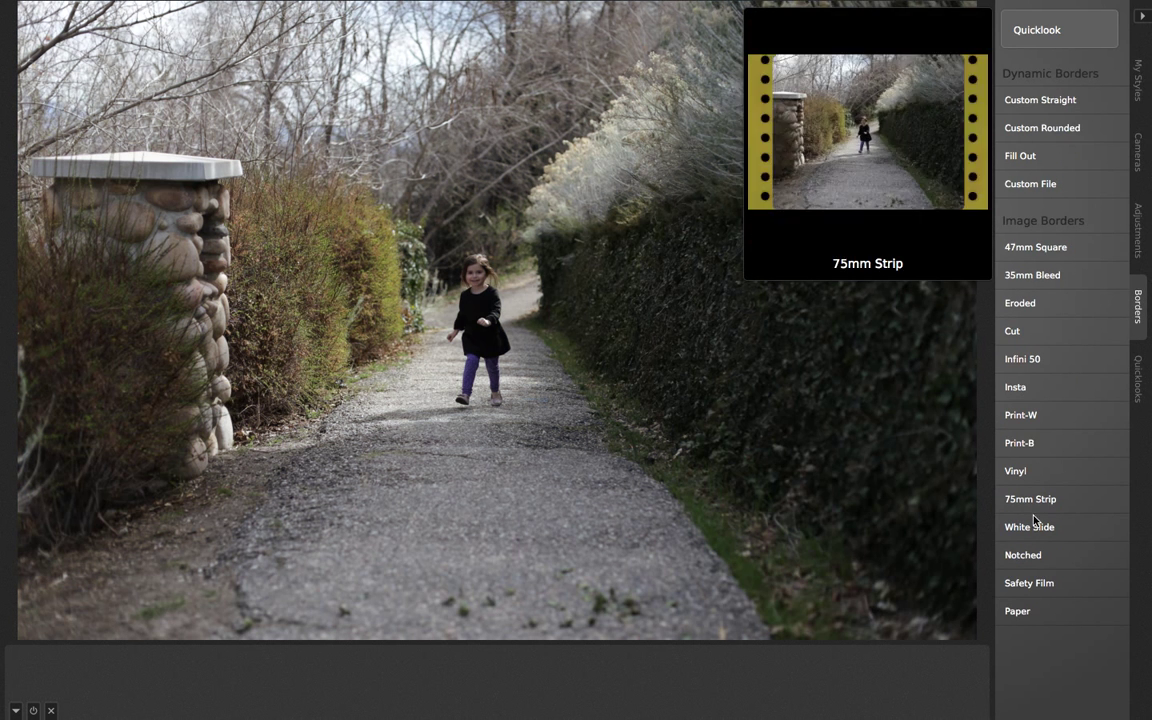
# - Apply the Print-B border to the path photo, then drag its chip off to remove it
pyautogui.click(1030, 443)
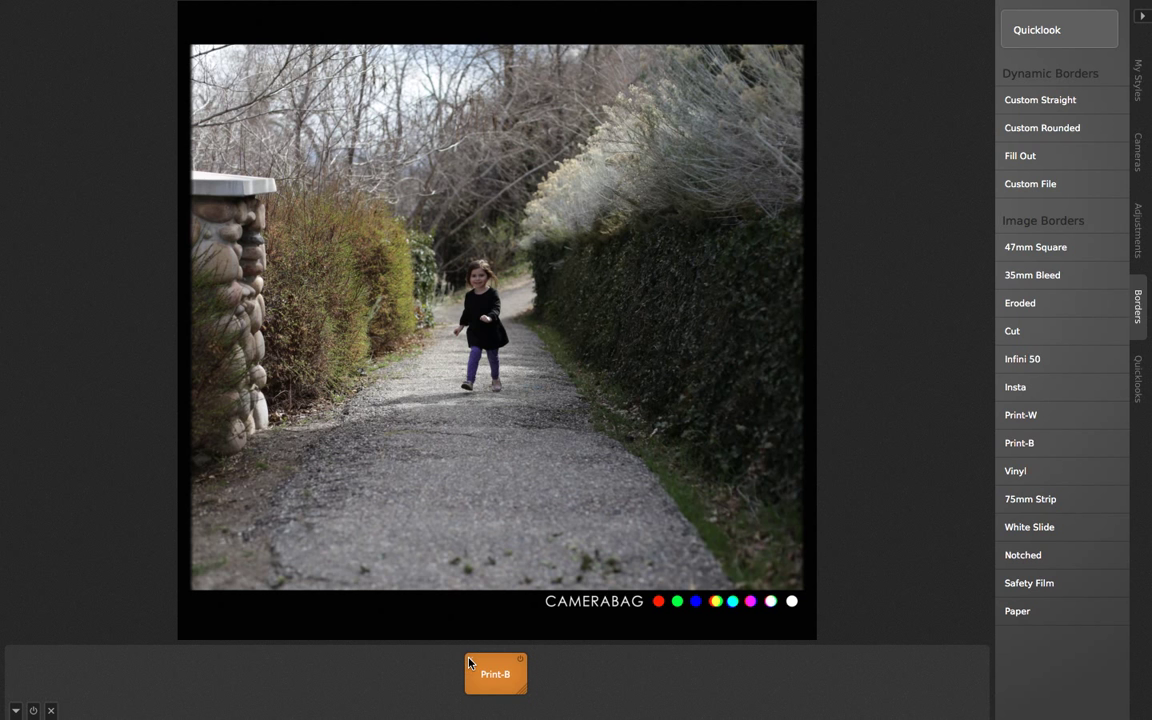
pyautogui.moveTo(469, 663); pyautogui.dragTo(586, 478)
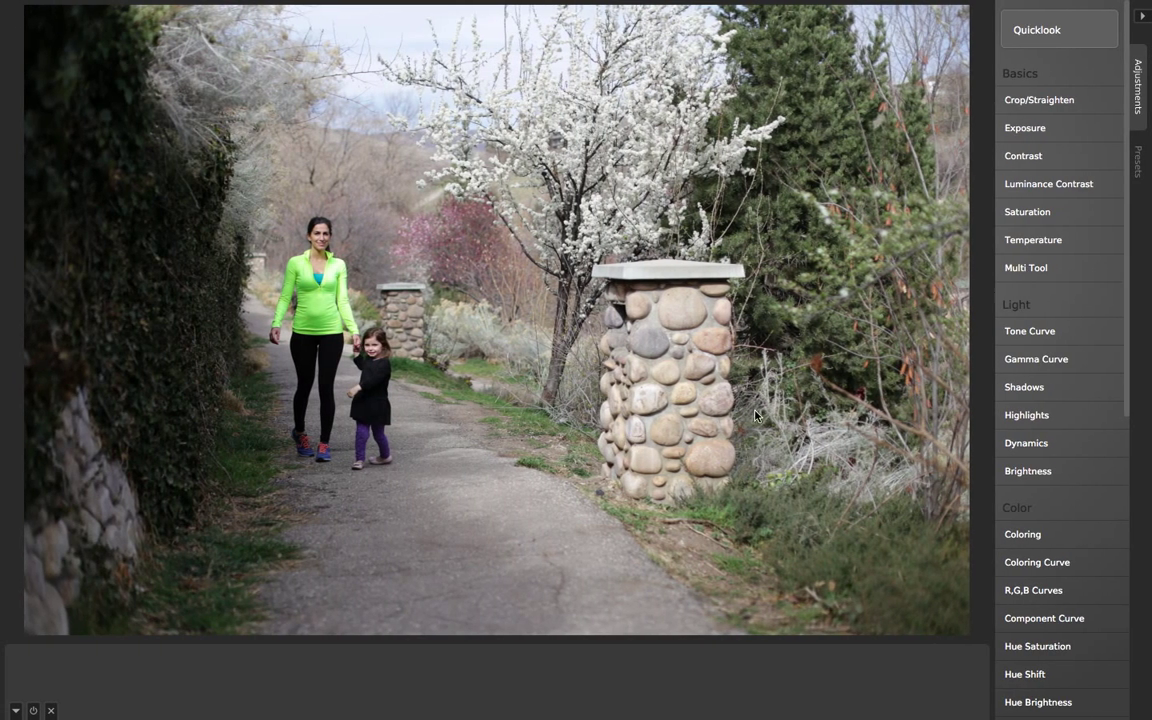
pyautogui.moveTo(1108, 173)
pyautogui.click(1138, 160)
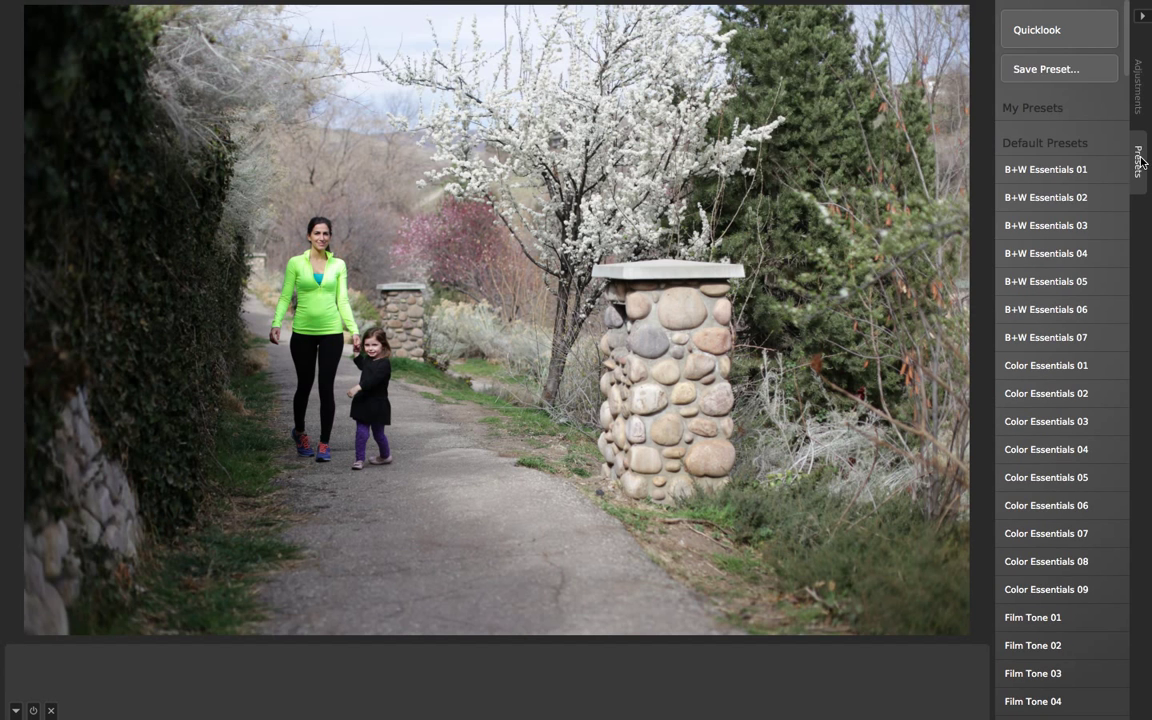
pyautogui.scroll(-3, 1053, 193)
pyautogui.scroll(-5, 1053, 193)
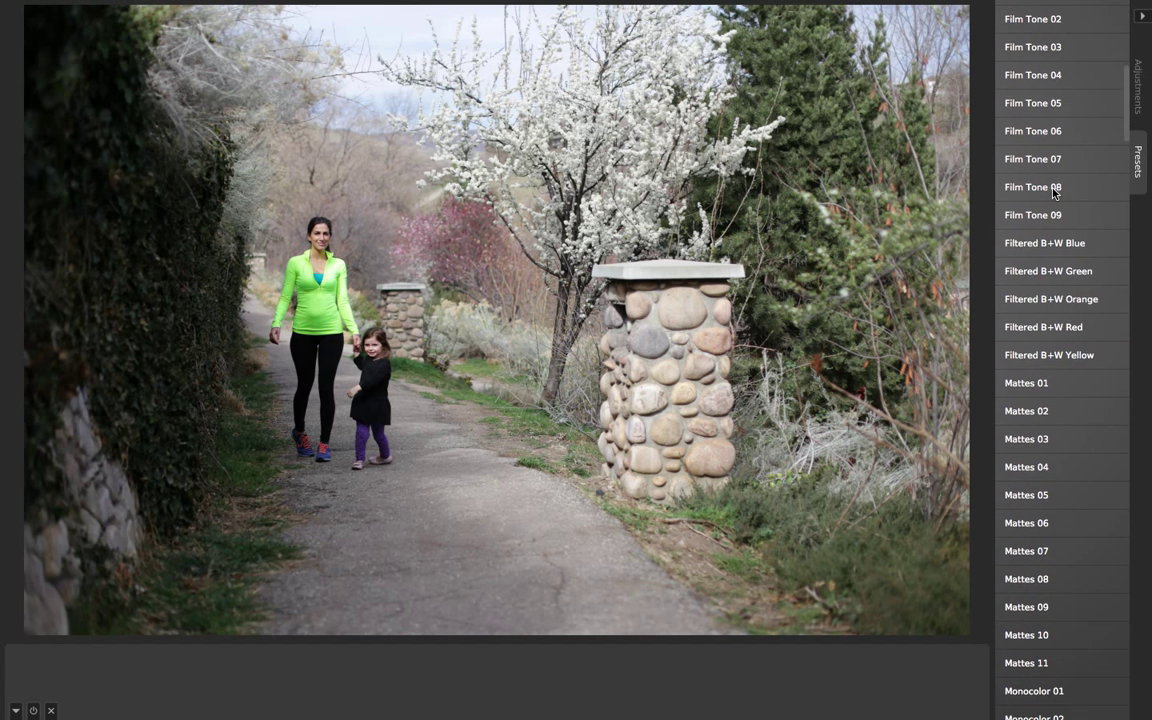
pyautogui.scroll(-10, 1053, 193)
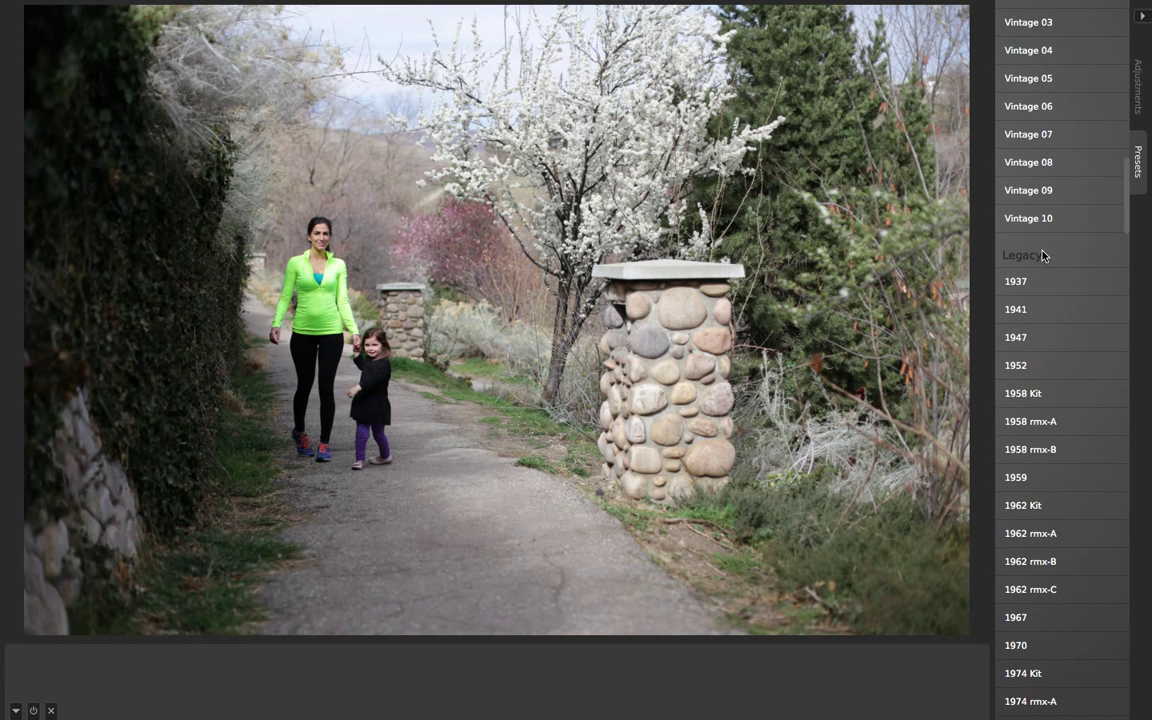
pyautogui.moveTo(1127, 195); pyautogui.dragTo(1116, 262)
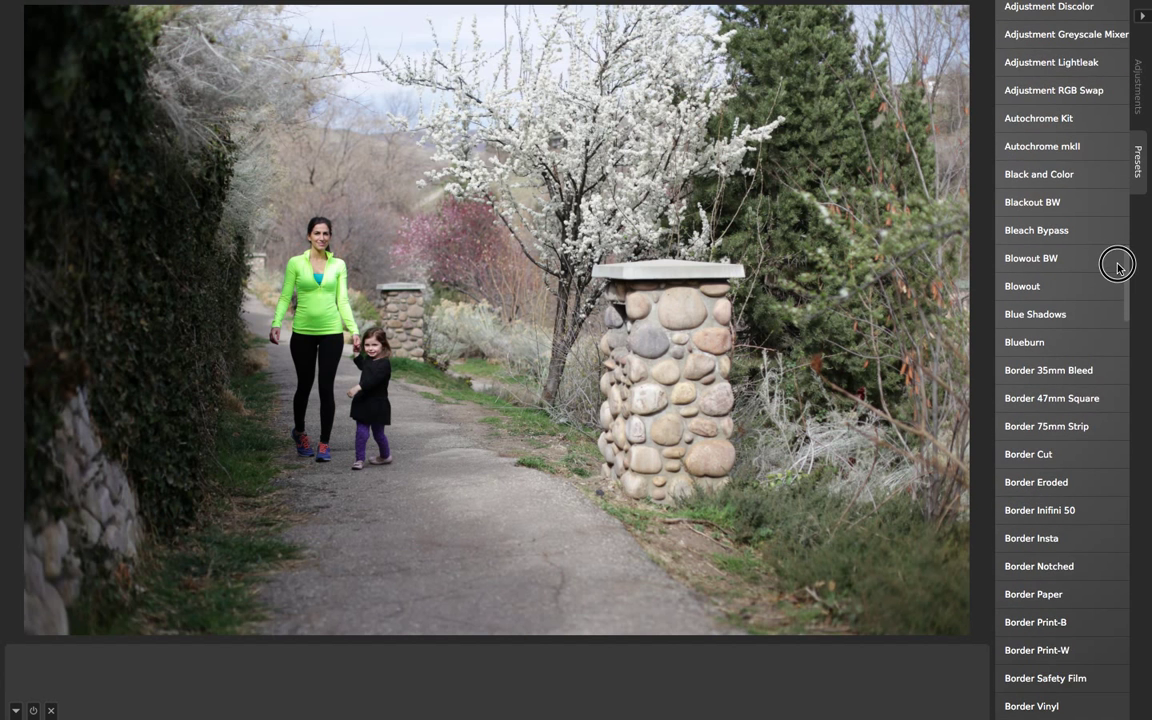
pyautogui.scroll(-10, 1101, 291)
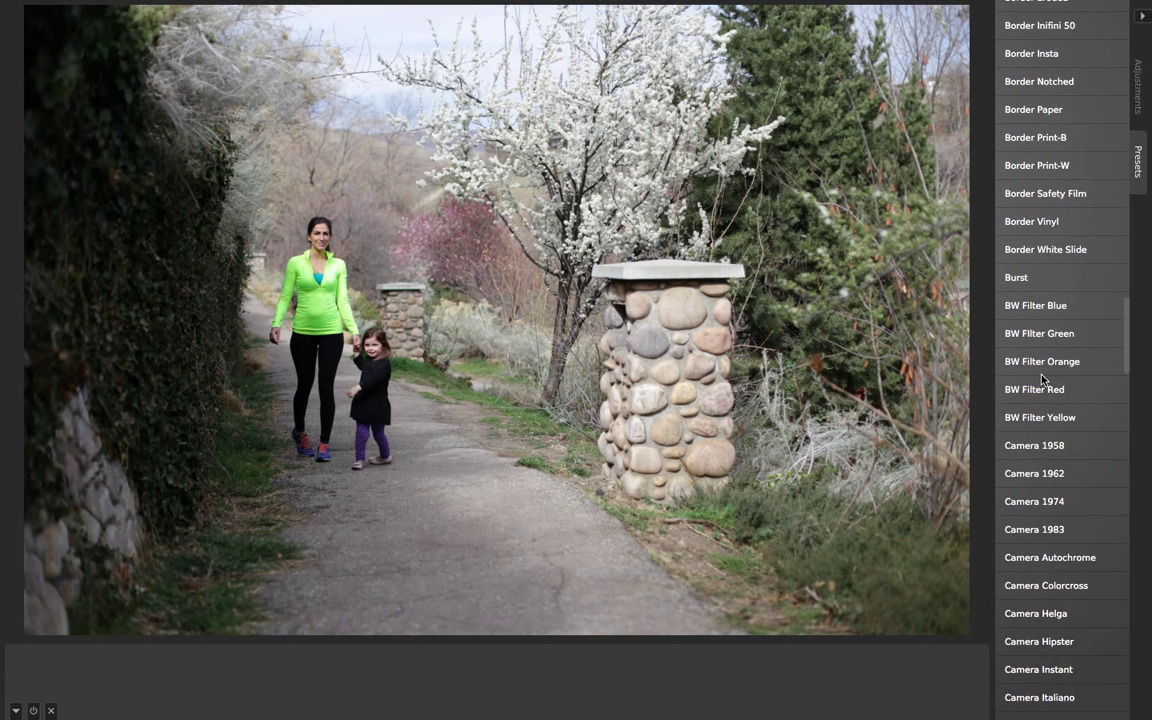
pyautogui.moveTo(1048, 362)
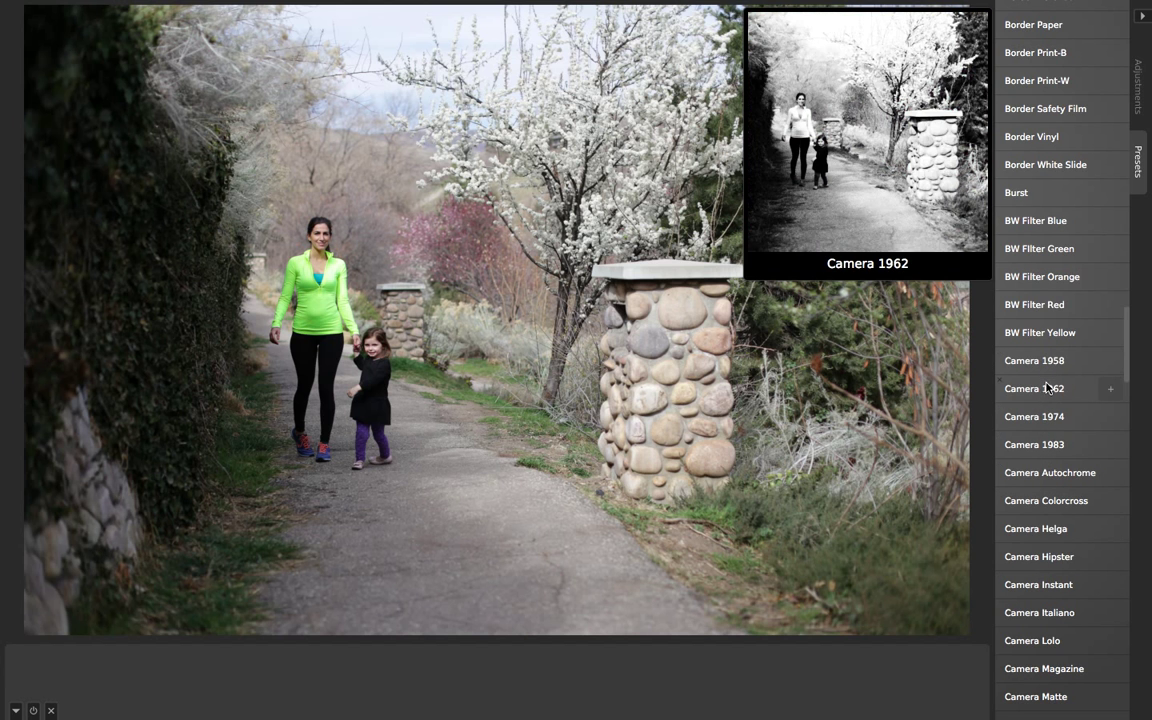
pyautogui.scroll(5, 1044, 347)
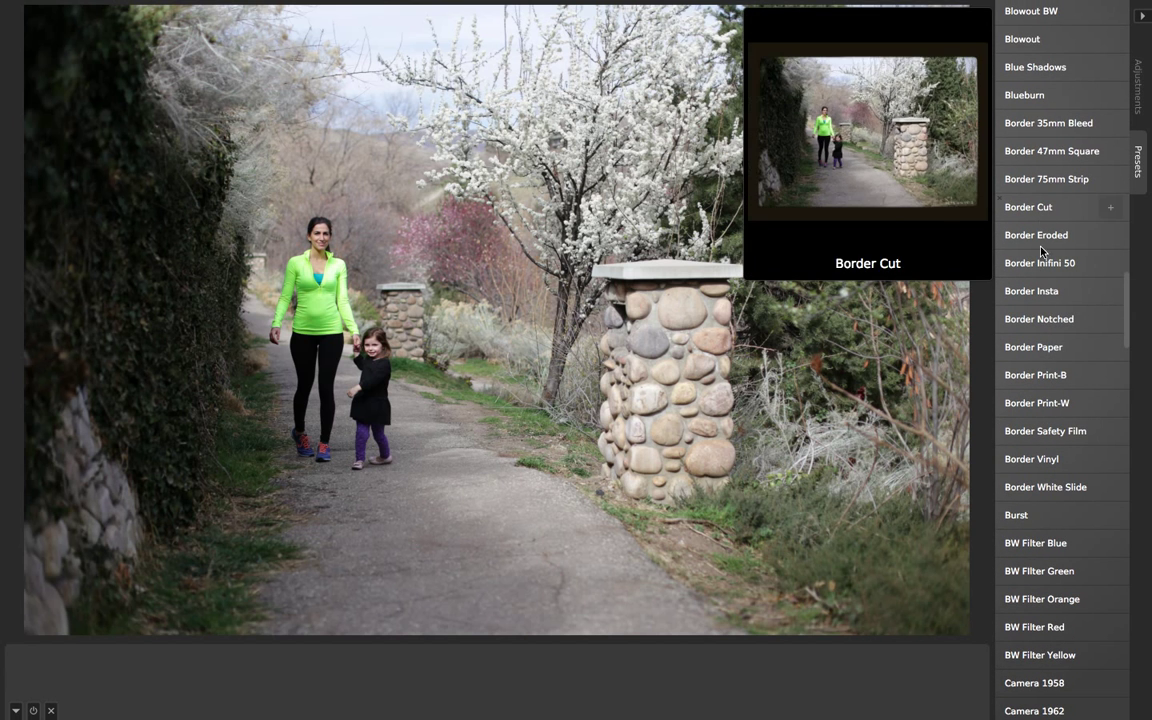
# - Apply the Border Insta preset to the blossom photo, remove it, and scroll through the presets
pyautogui.click(1043, 292)
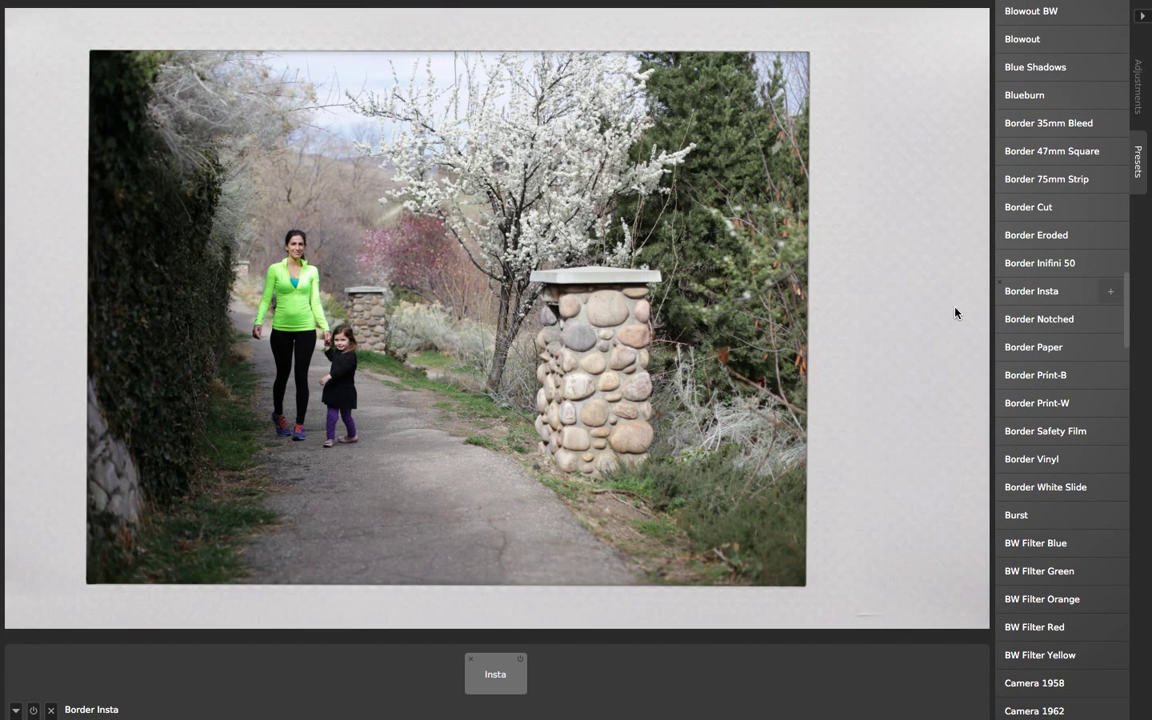
pyautogui.click(469, 660)
pyautogui.scroll(9, 1075, 300)
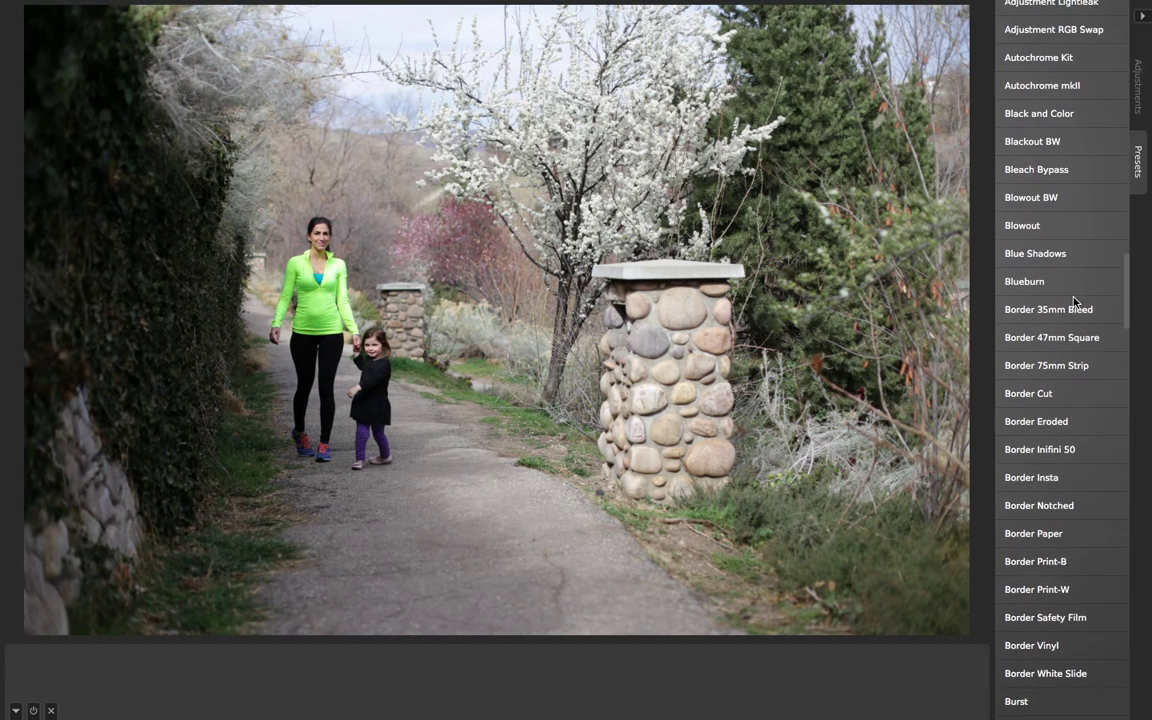
pyautogui.scroll(10, 1075, 302)
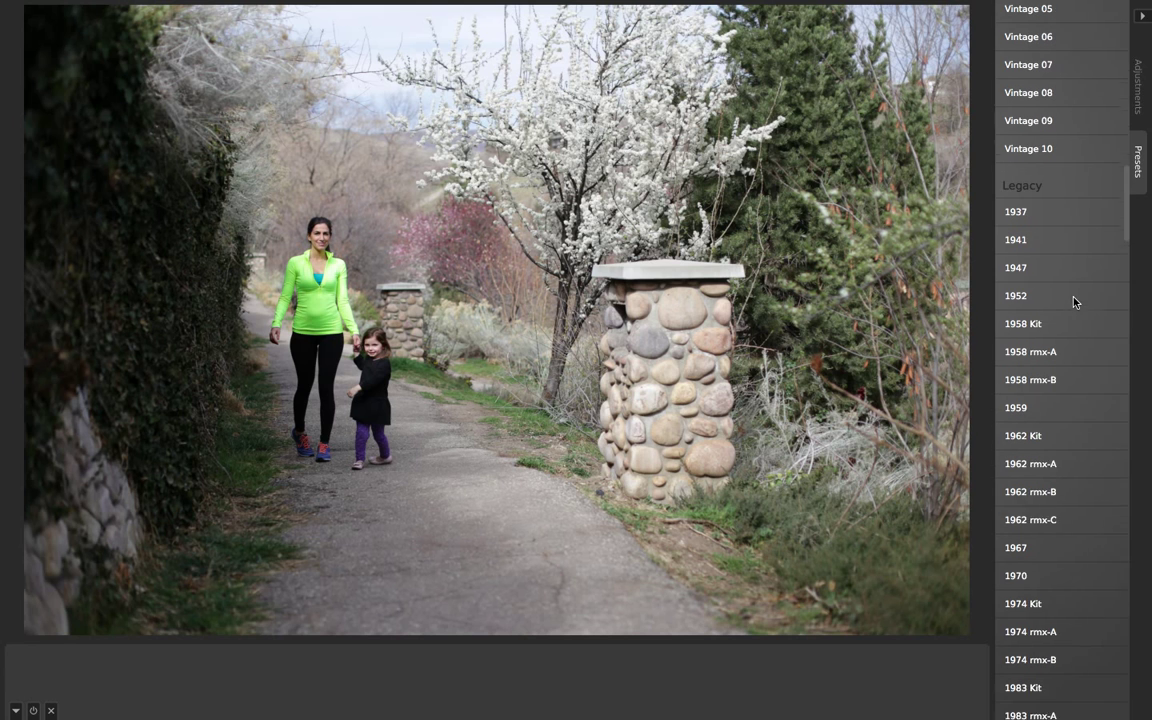
pyautogui.scroll(10, 1075, 302)
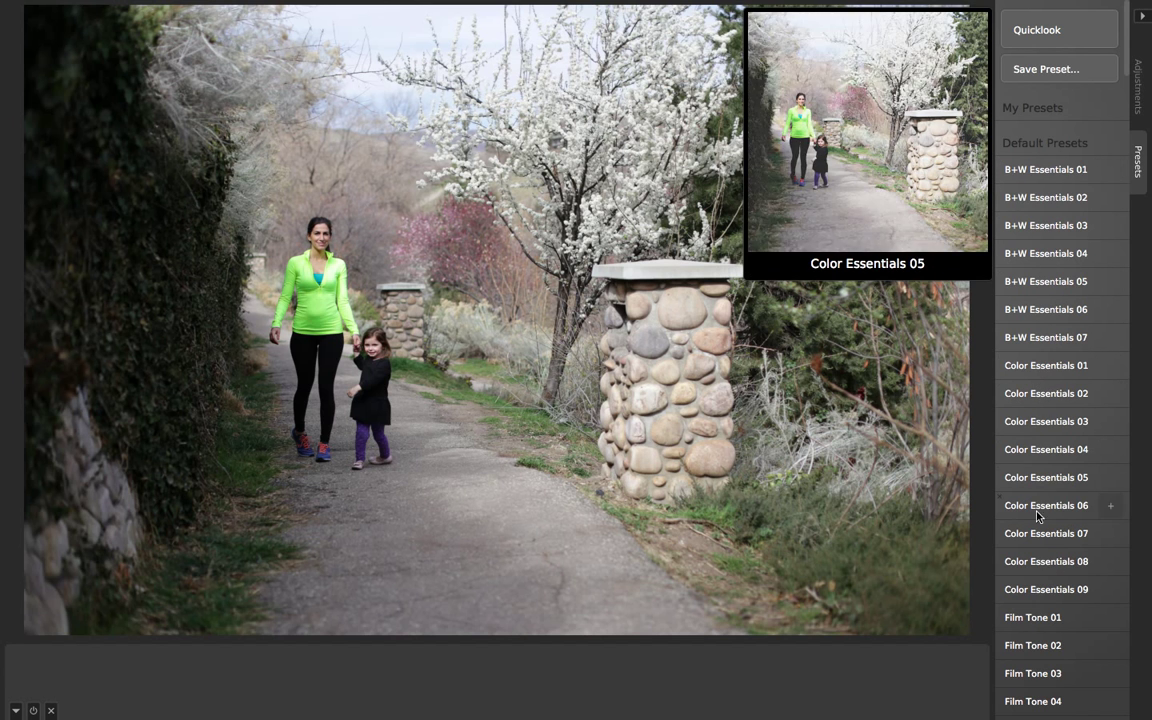
pyautogui.scroll(-10, 1050, 477)
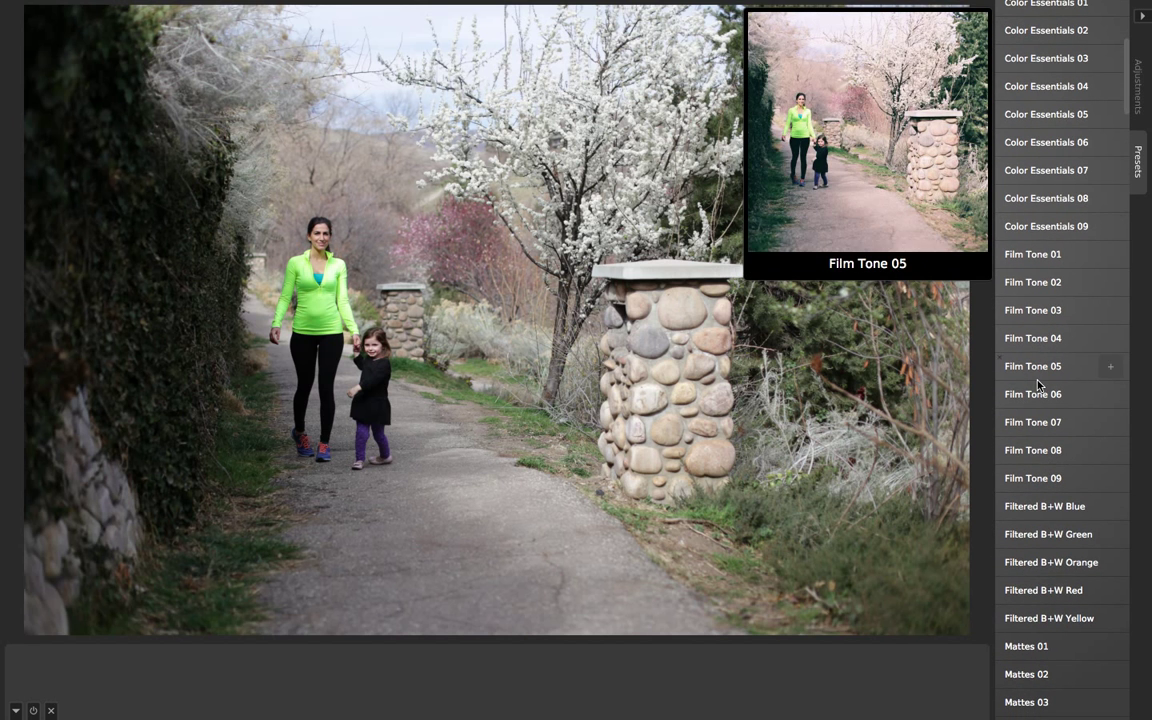
pyautogui.scroll(-5, 1038, 385)
pyautogui.scroll(-9, 1038, 385)
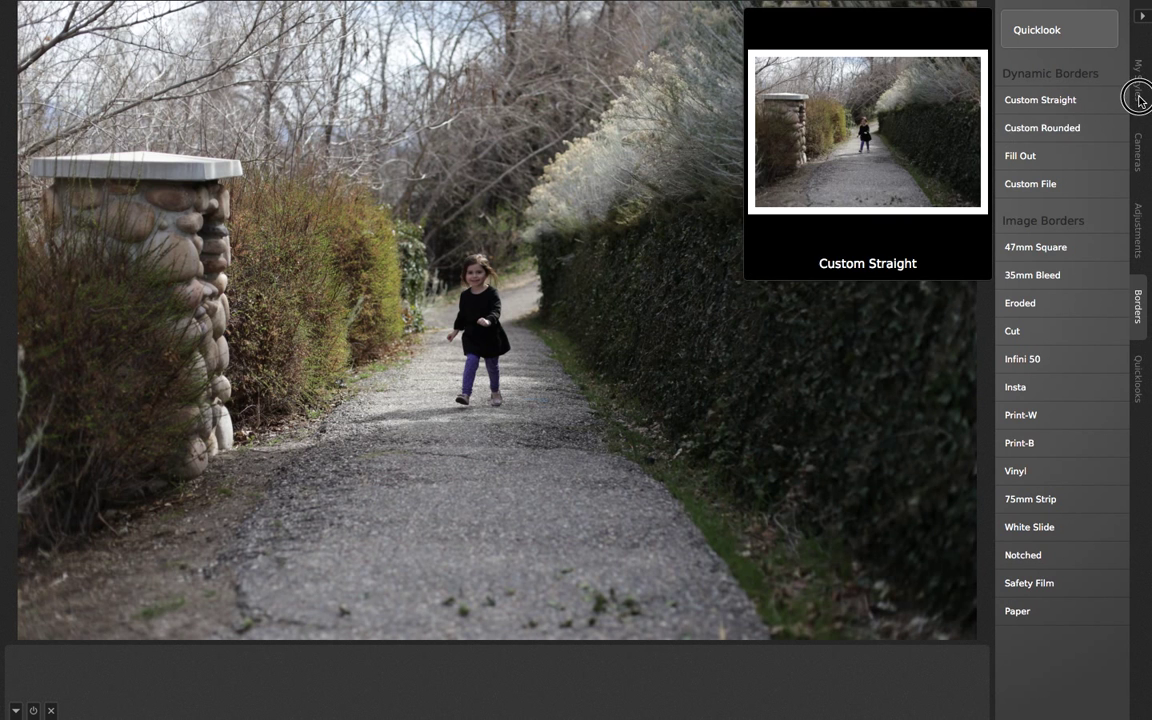
# - Show the older version's My Styles looks and scroll down through them
pyautogui.click(1138, 85)
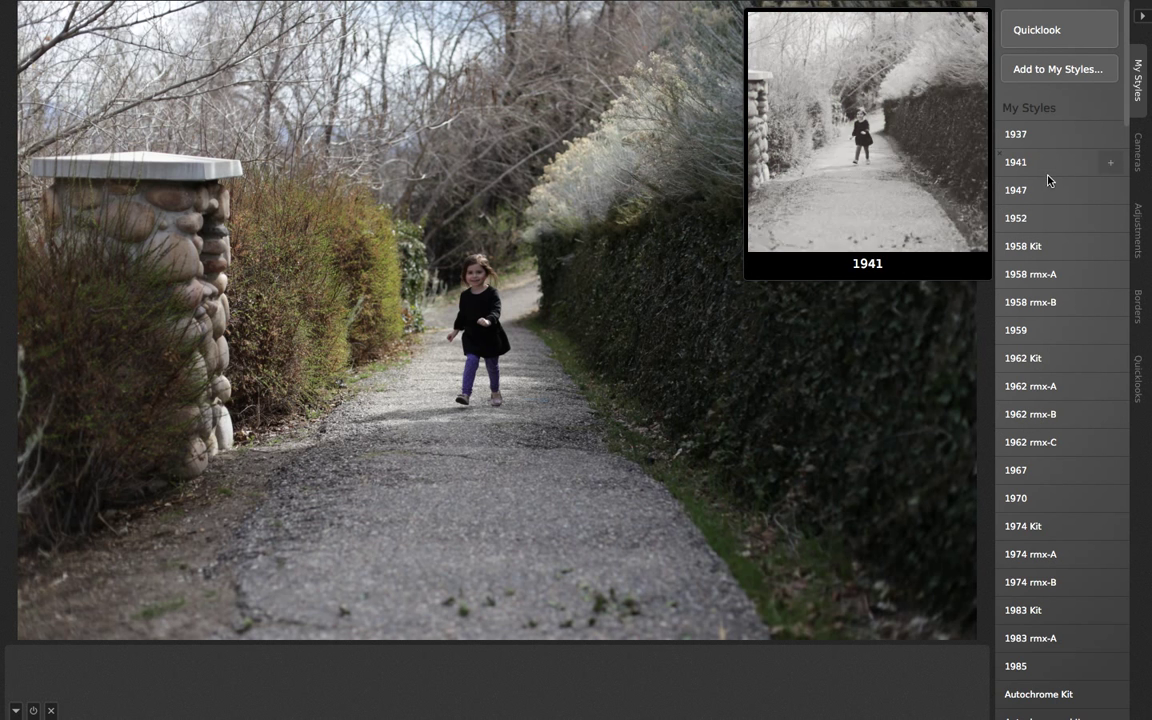
pyautogui.scroll(-5, 1041, 448)
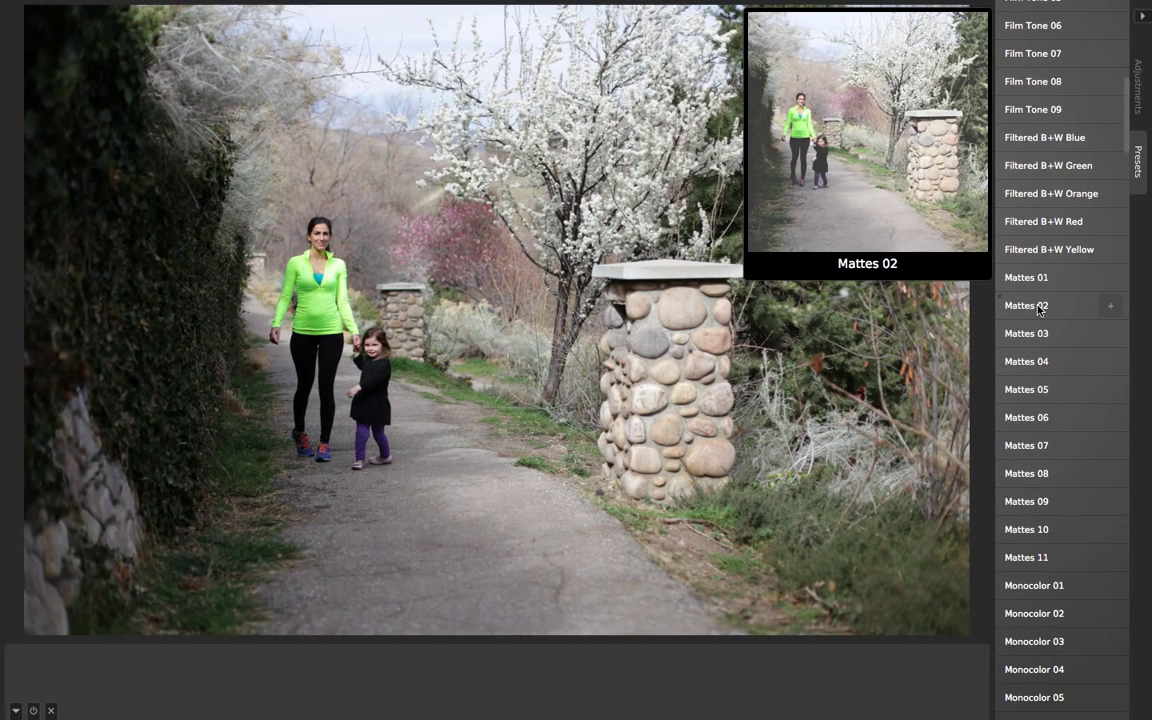
# - Scroll through the Presets list, then switch to the Adjustments list with Basics, Light and Color
pyautogui.scroll(8, 1038, 309)
pyautogui.scroll(1, 1038, 309)
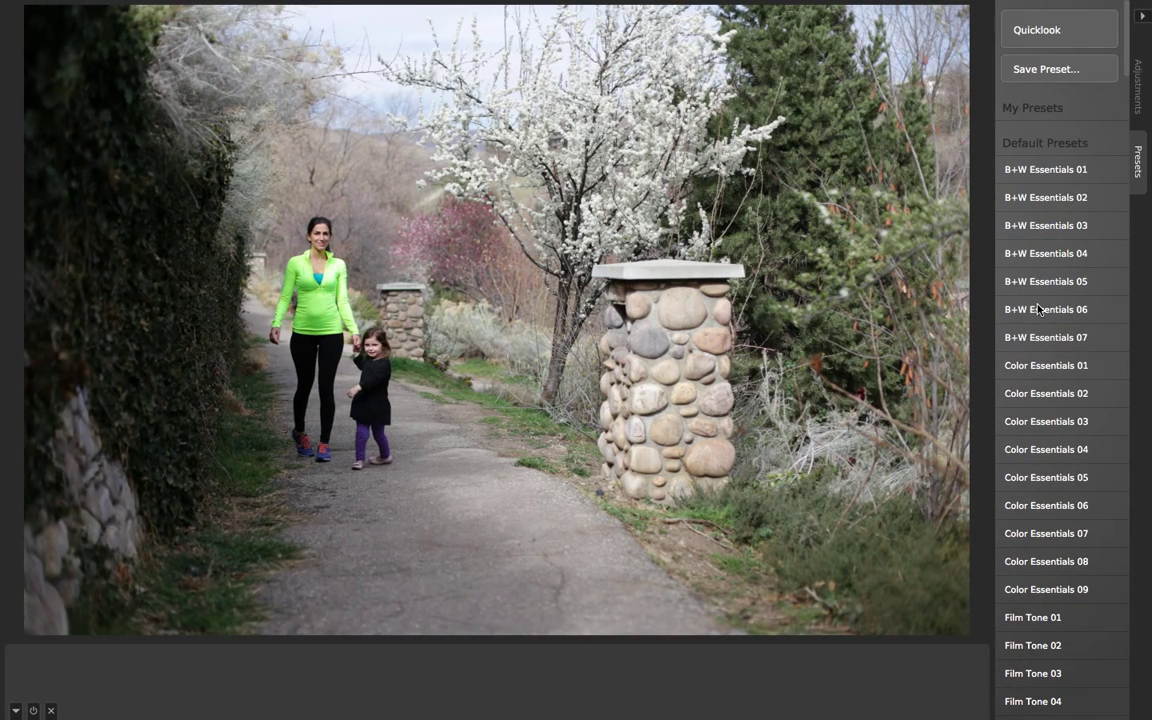
pyautogui.scroll(-10, 1054, 340)
pyautogui.scroll(-6, 1054, 340)
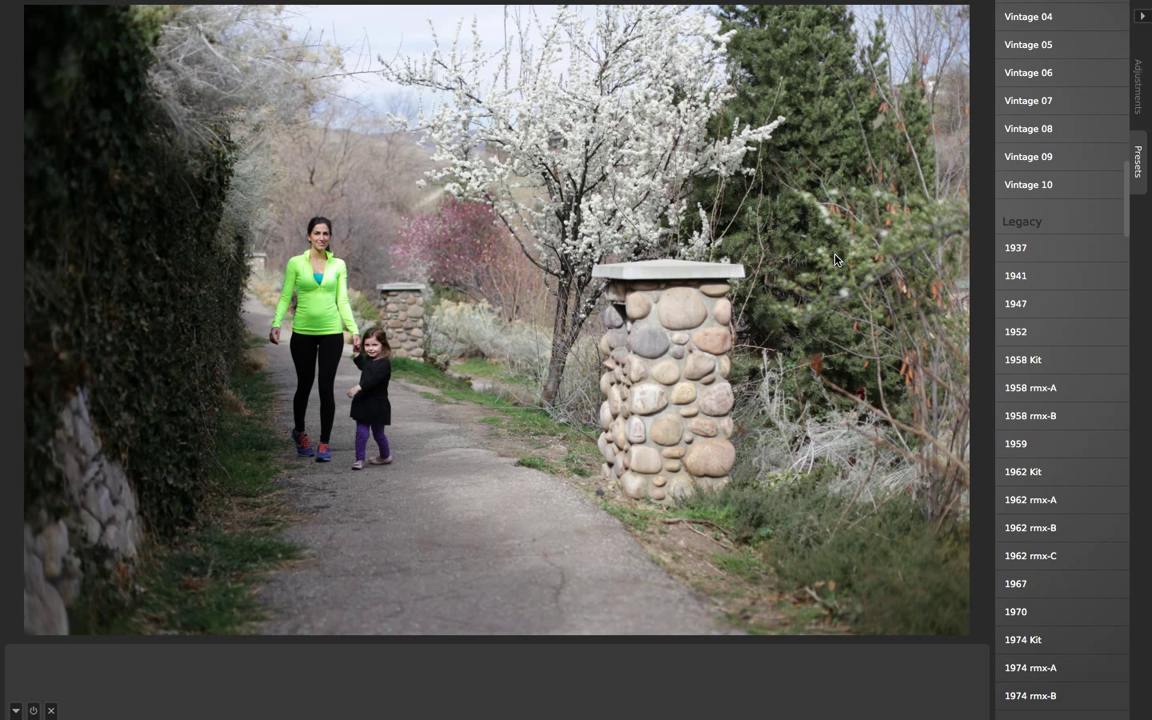
pyautogui.scroll(3, 1076, 350)
pyautogui.scroll(15, 1076, 350)
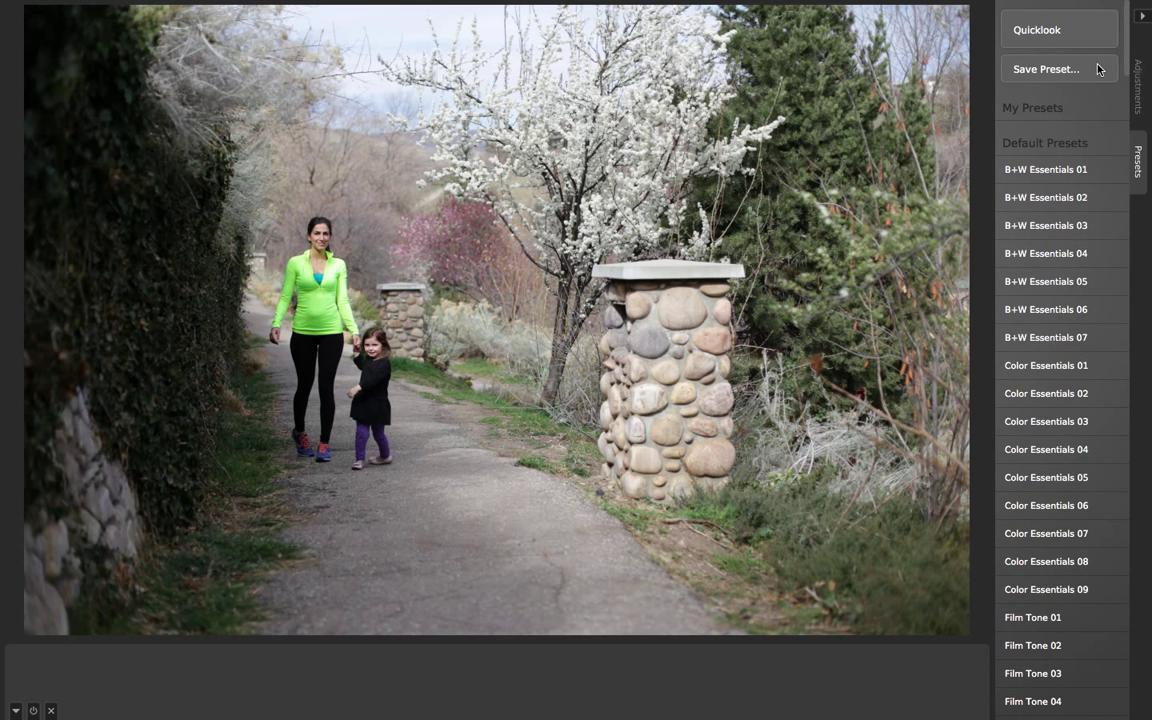
pyautogui.click(1138, 85)
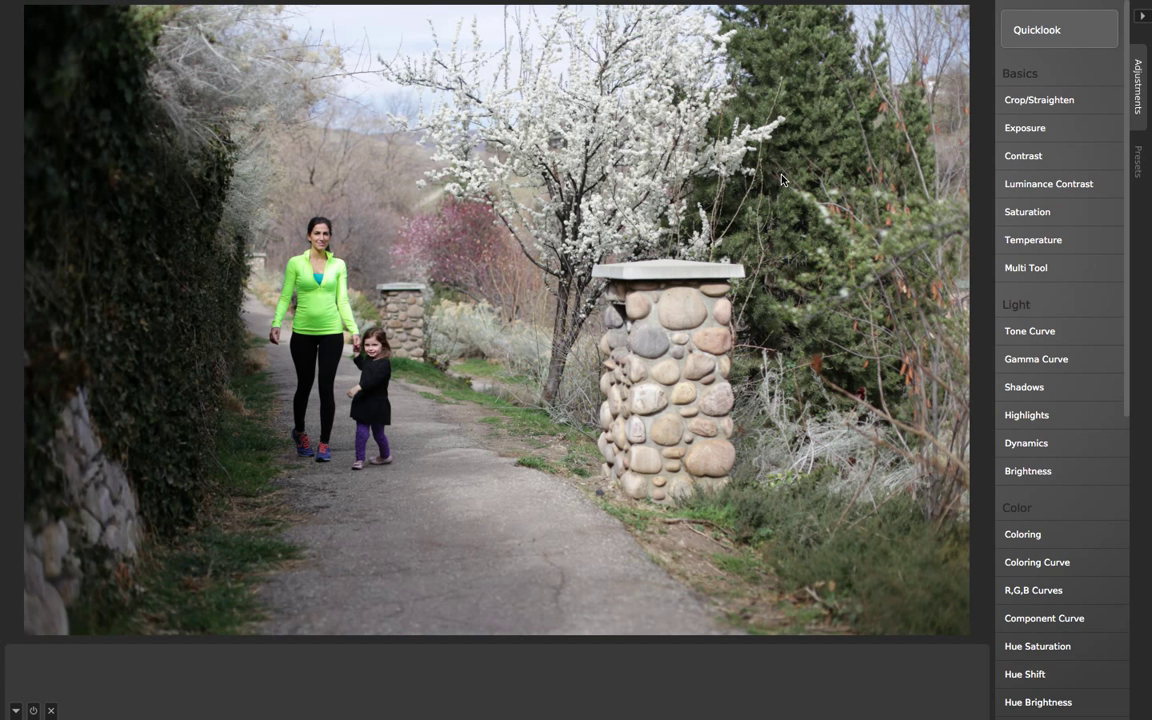
# - Switch to the Chrome space showing the Nevercenter CameraBag v2.7 download page
pyautogui.hotkey('ctrl', 'Left')
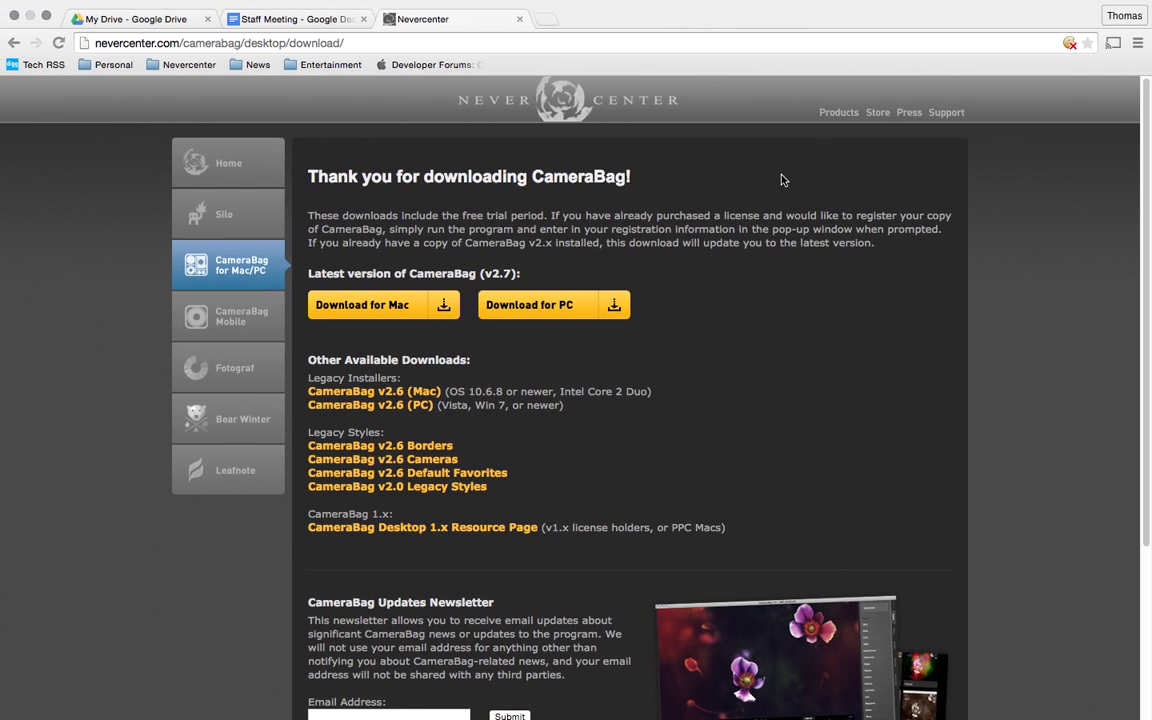